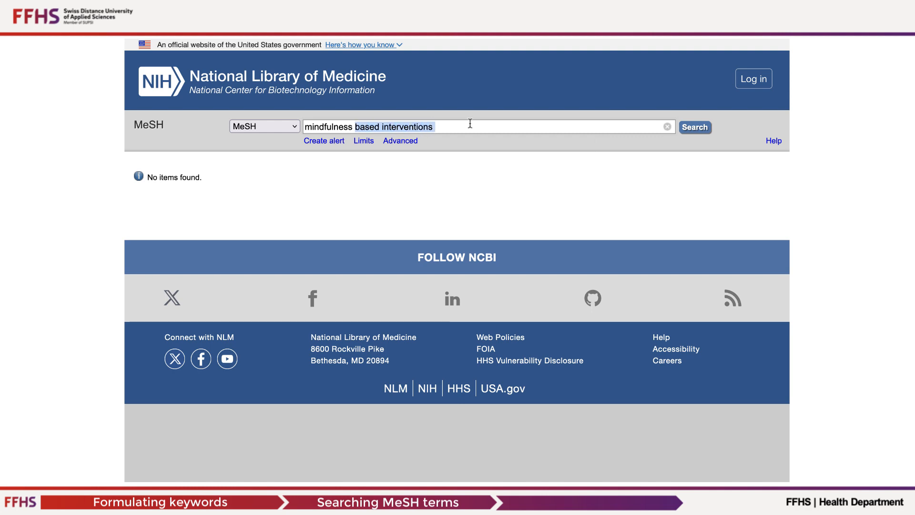
# - Shorten the MeSH query to "mindfulness", run the search and add the Mindfulness term to the PubMed search builder
pyautogui.press('BackSpace')
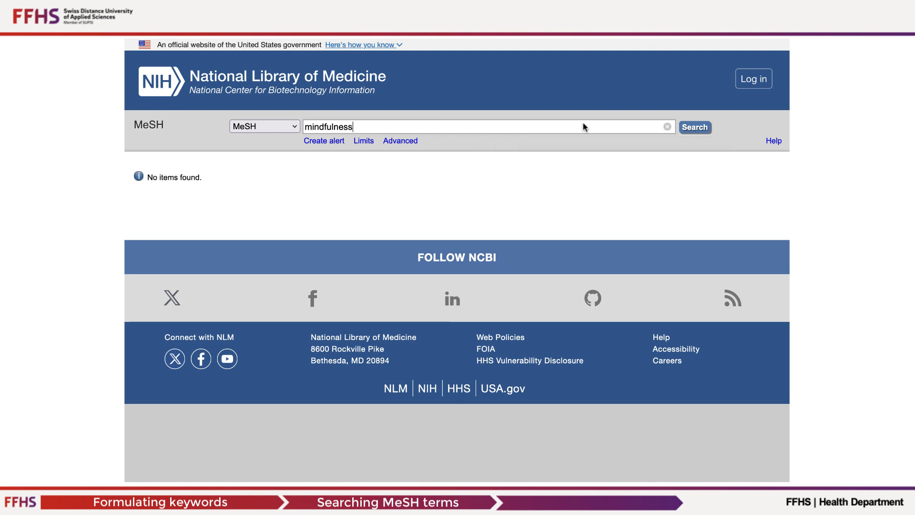
pyautogui.click(695, 130)
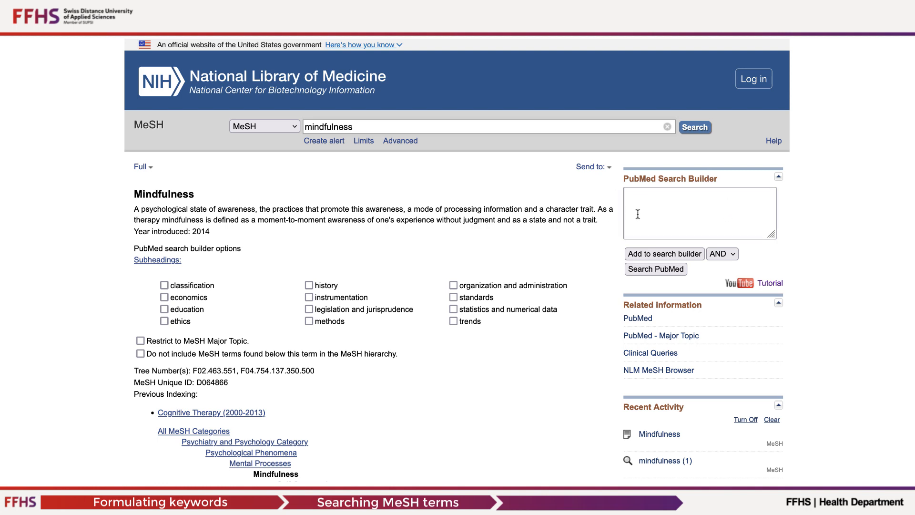
pyautogui.click(672, 258)
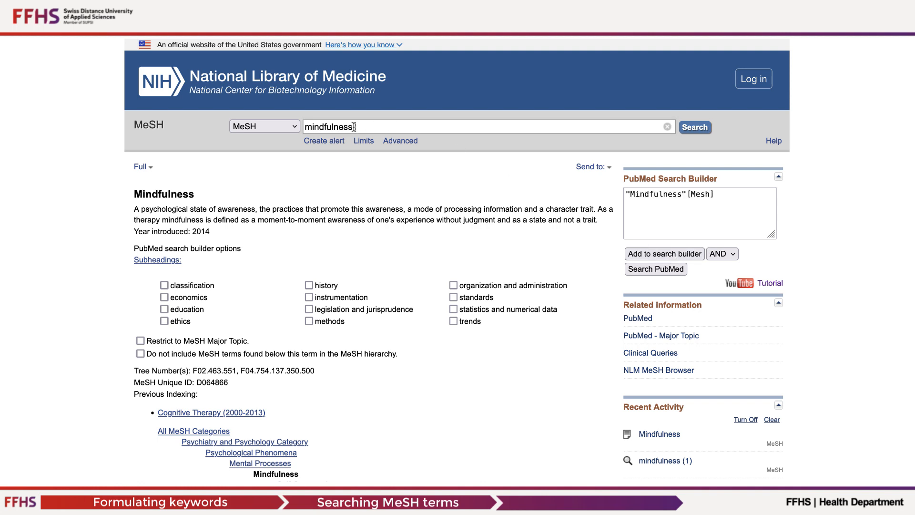
# - Replace the MeSH query with "intervention" and run the search
pyautogui.moveTo(355, 128); pyautogui.dragTo(287, 128)
pyautogui.write('intervention')
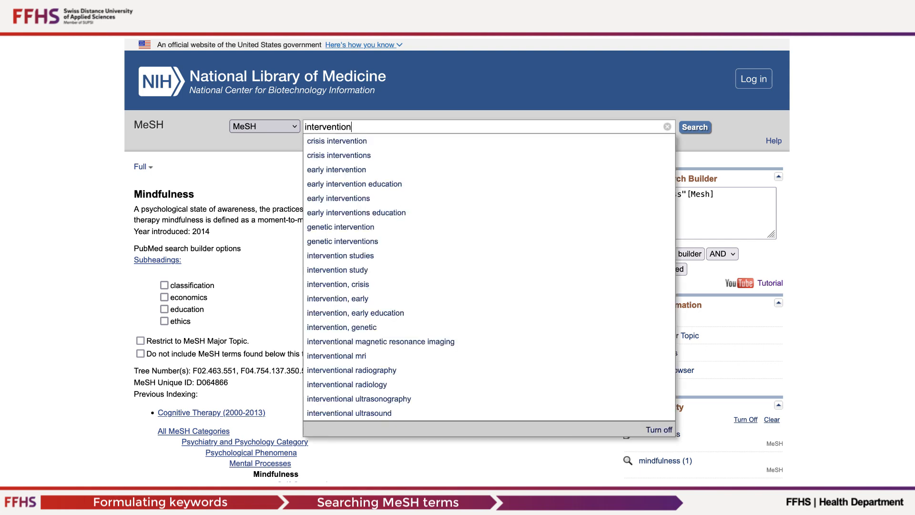
pyautogui.press('Return')
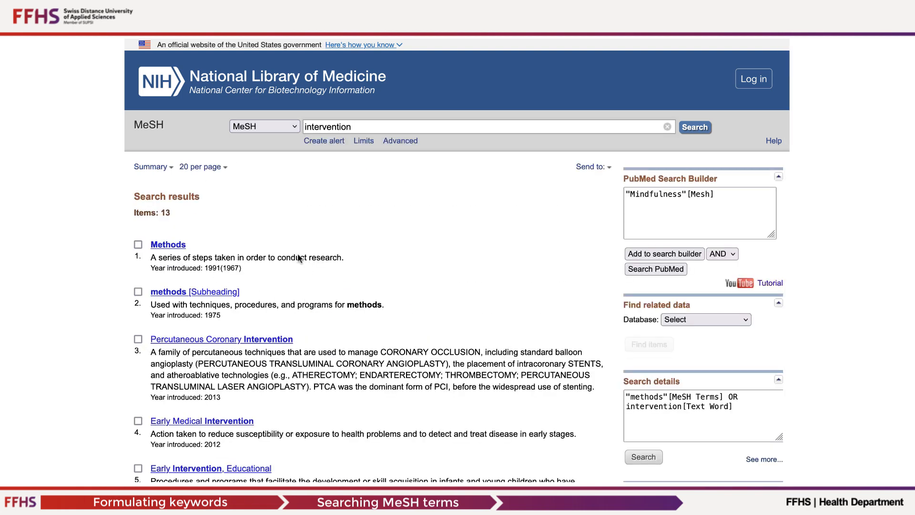
# - Select Psychosocial Intervention among the results and add it to the PubMed search builder, combined with AND
pyautogui.scroll(-5, 310, 336)
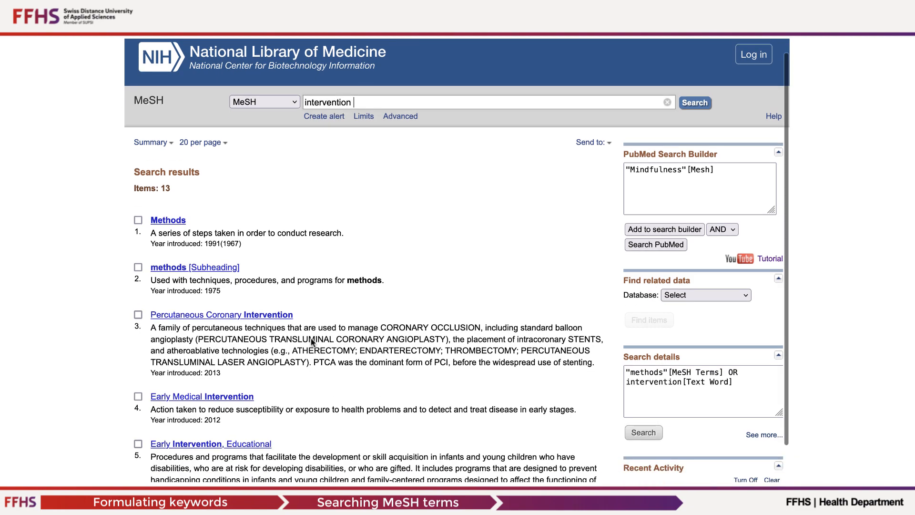
pyautogui.scroll(-1, 310, 341)
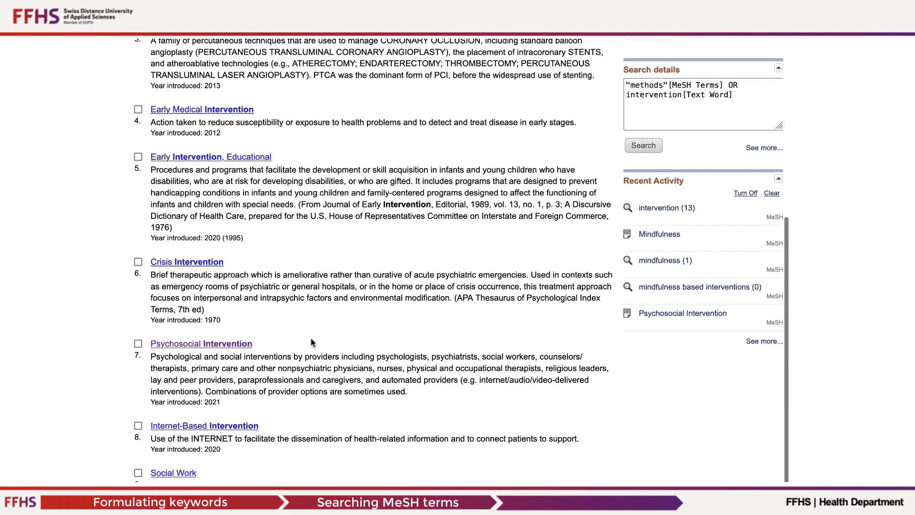
pyautogui.click(138, 341)
pyautogui.scroll(6, 442, 269)
pyautogui.scroll(2, 441, 270)
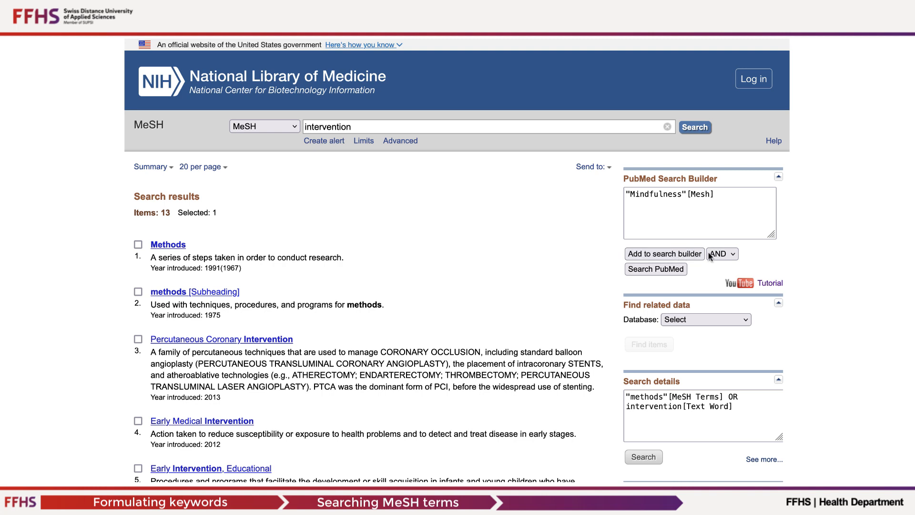
pyautogui.click(660, 257)
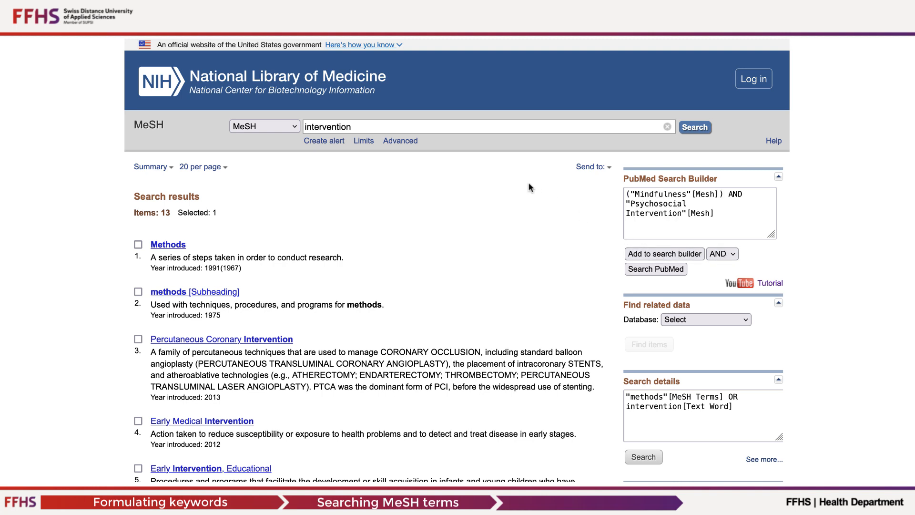
# - Replace the MeSH query with "anxiety" and run the search
pyautogui.moveTo(359, 126); pyautogui.dragTo(281, 126)
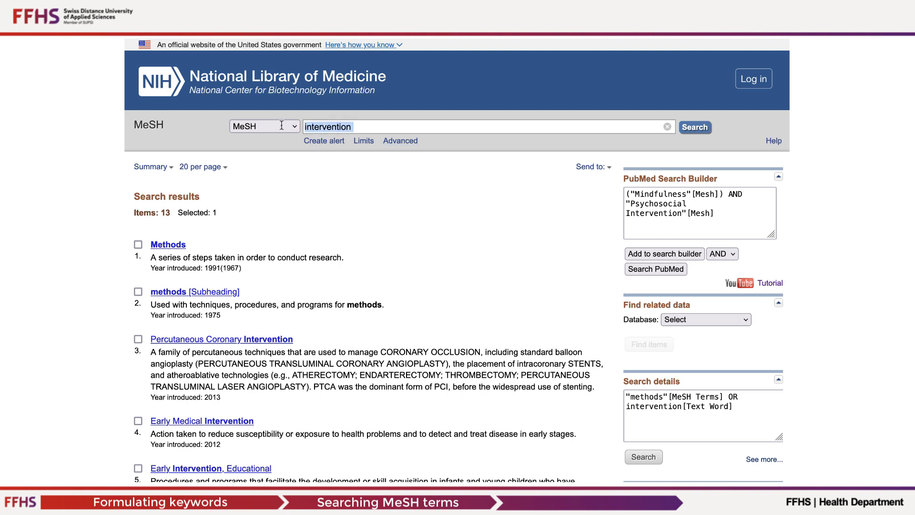
pyautogui.write('anxiety')
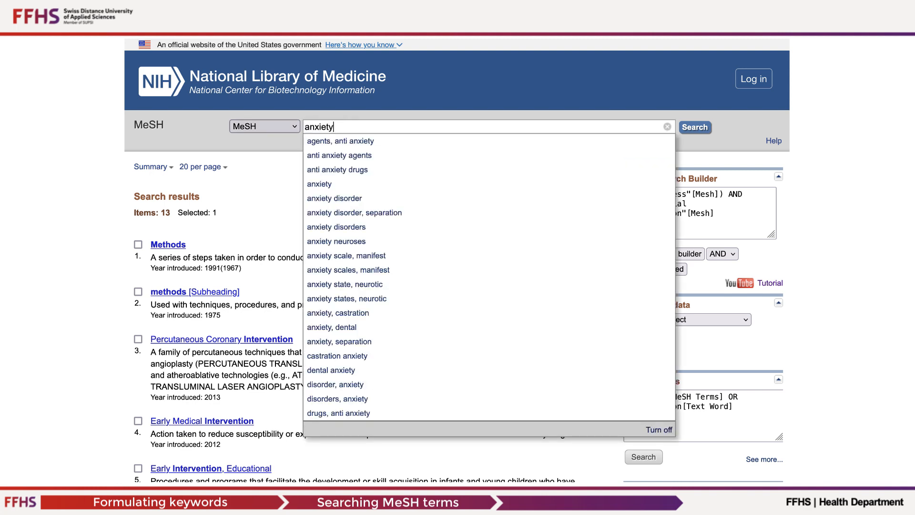
pyautogui.press('Return')
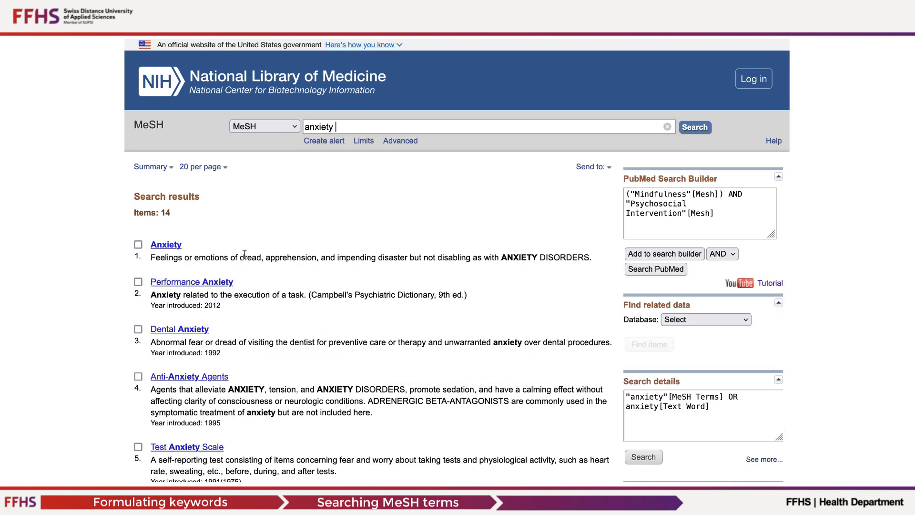
# - Open the Anxiety record, review its entry terms and add the term to the PubMed search builder with AND
pyautogui.click(138, 245)
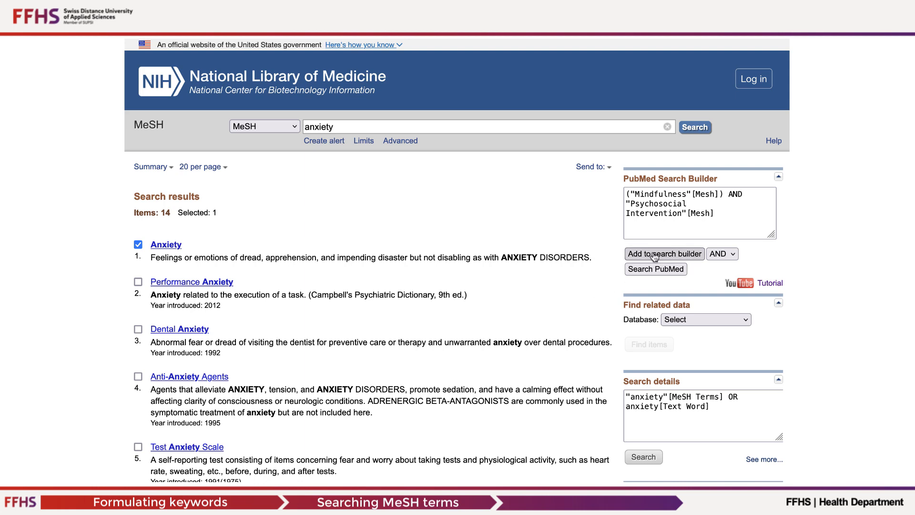
pyautogui.click(162, 245)
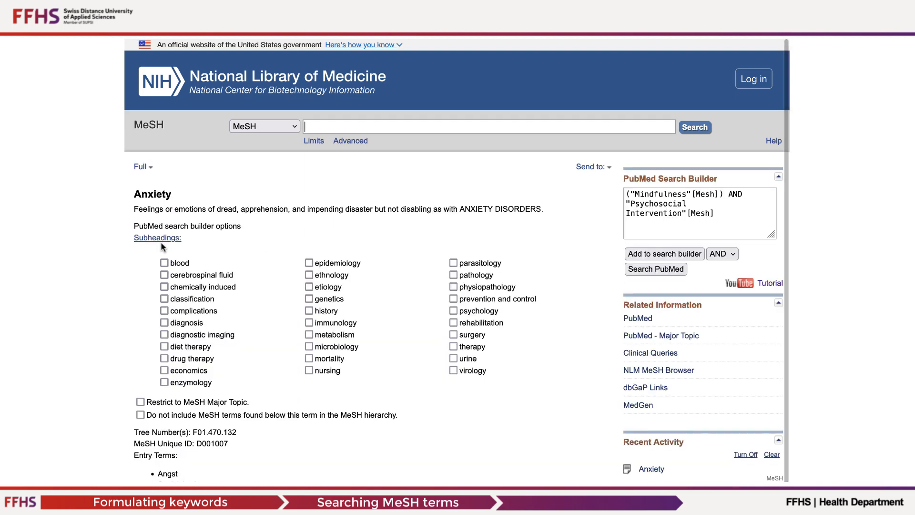
pyautogui.scroll(-3, 276, 322)
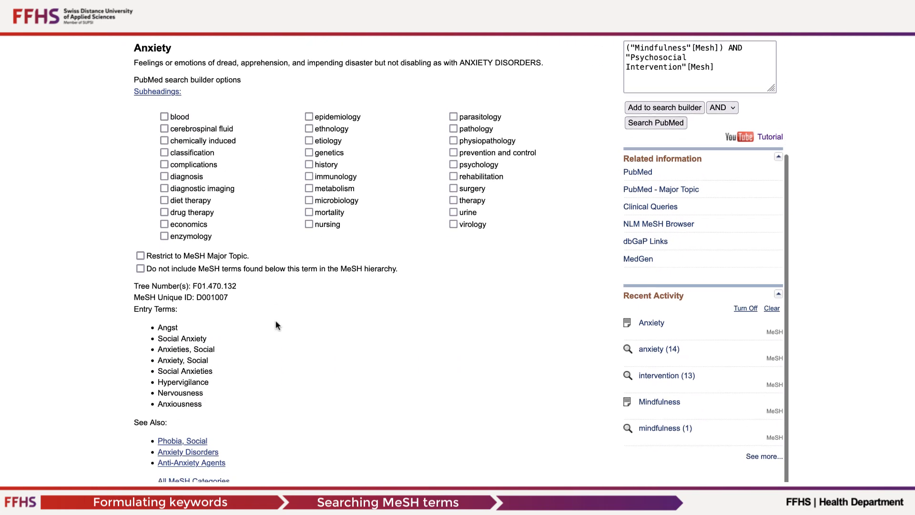
pyautogui.scroll(-1, 202, 341)
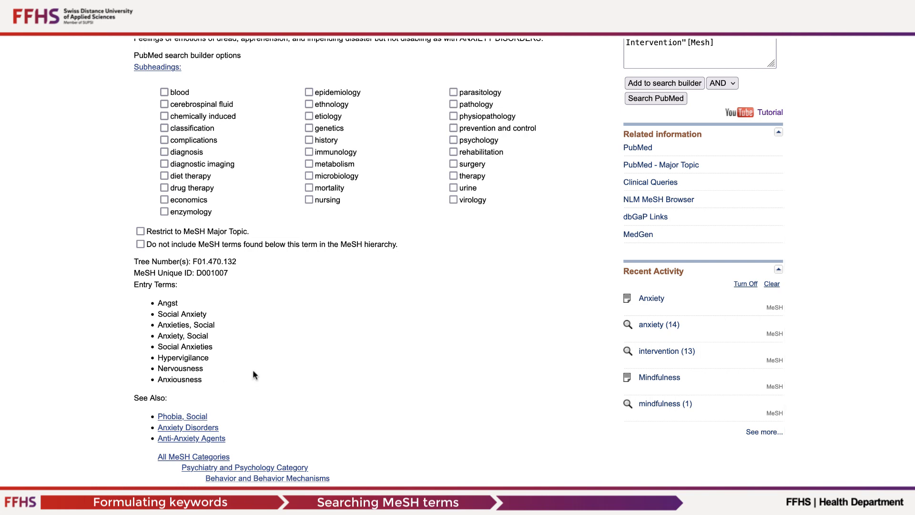
pyautogui.scroll(3, 252, 374)
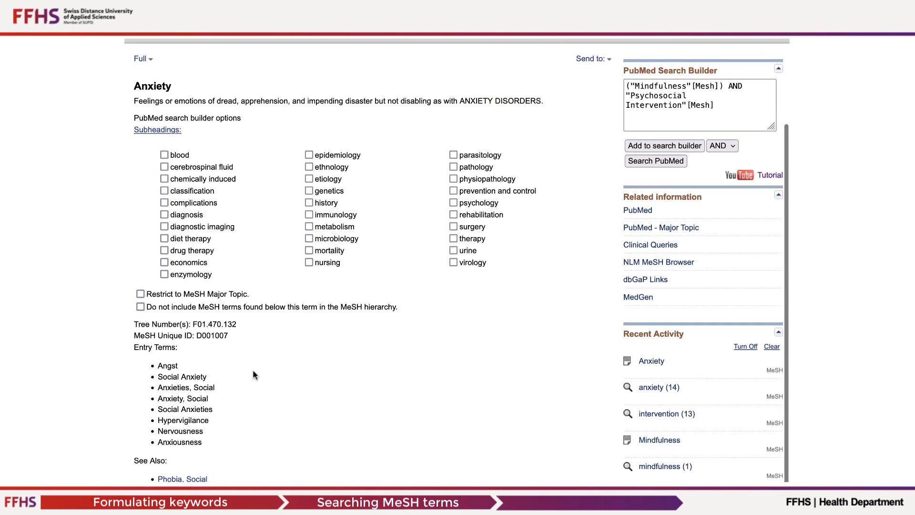
pyautogui.scroll(5, 253, 371)
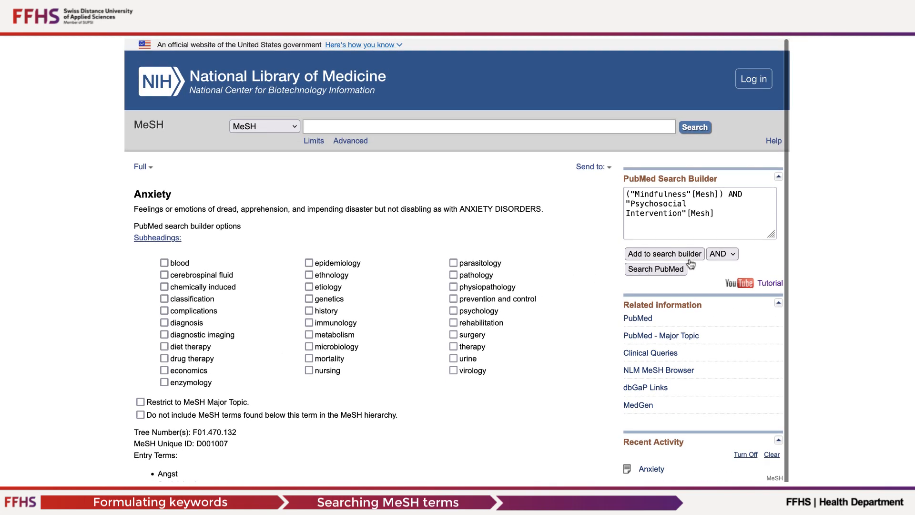
pyautogui.click(670, 257)
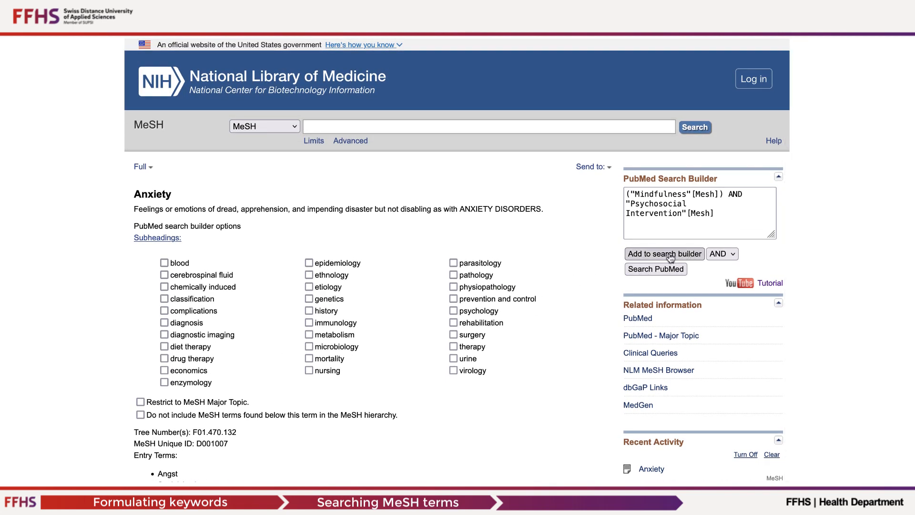
# - Search the MeSH database for "cancer"
pyautogui.click(317, 127)
pyautogui.write('cancer')
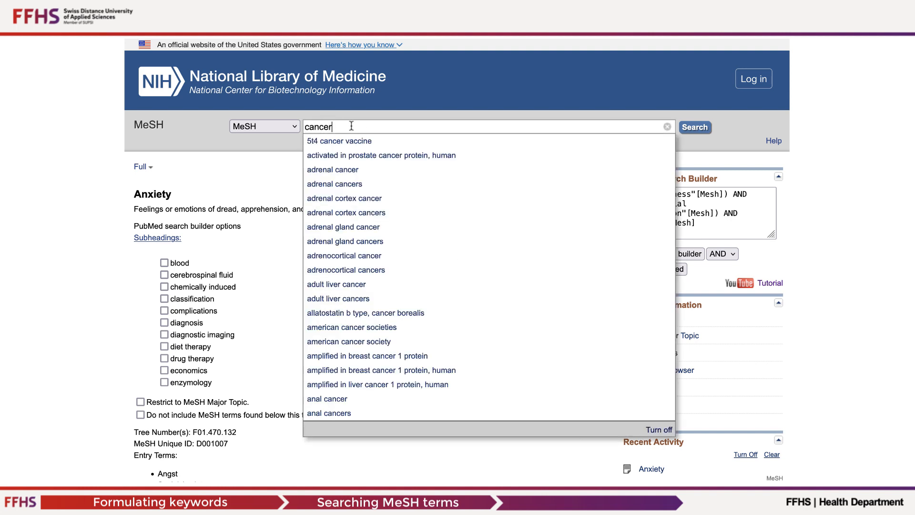
pyautogui.press('Escape')
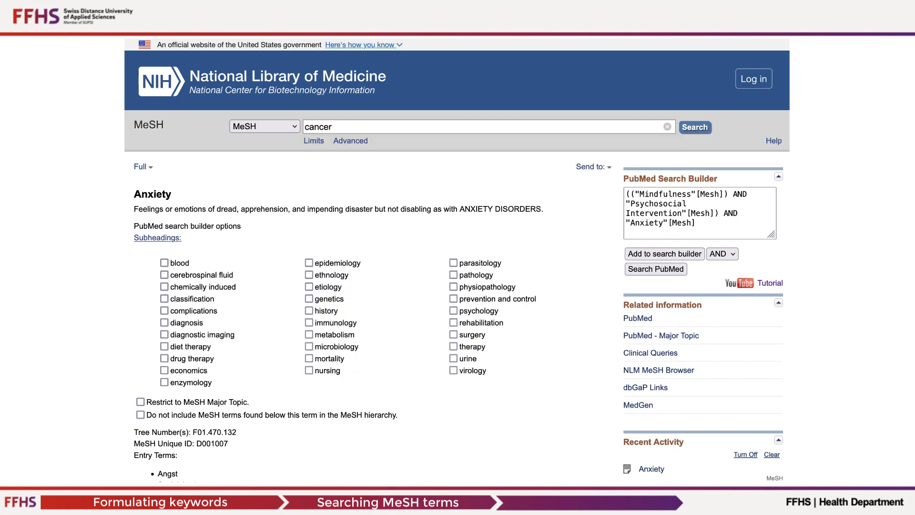
pyautogui.press('Return')
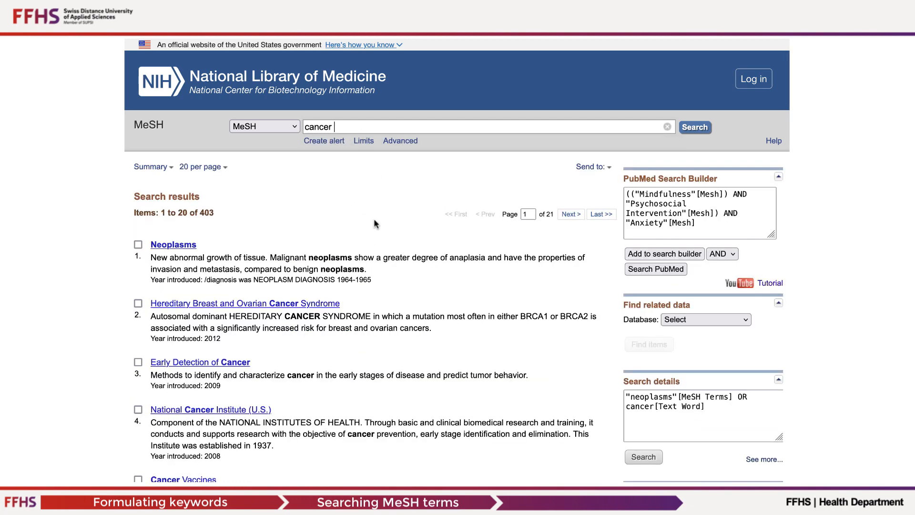
# - Open the Neoplasms record from the results, check its entry terms and add it to the PubMed search builder with AND
pyautogui.scroll(-5, 352, 253)
pyautogui.scroll(-6, 349, 259)
pyautogui.scroll(-5, 350, 255)
pyautogui.scroll(-4, 351, 256)
pyautogui.scroll(5, 349, 259)
pyautogui.scroll(15, 350, 259)
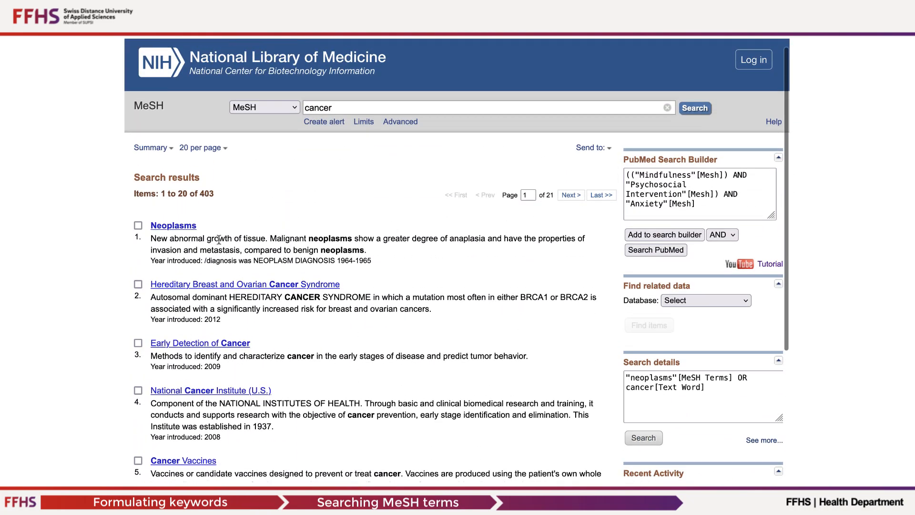
pyautogui.click(173, 228)
pyautogui.scroll(-2, 242, 329)
pyautogui.scroll(-5, 242, 331)
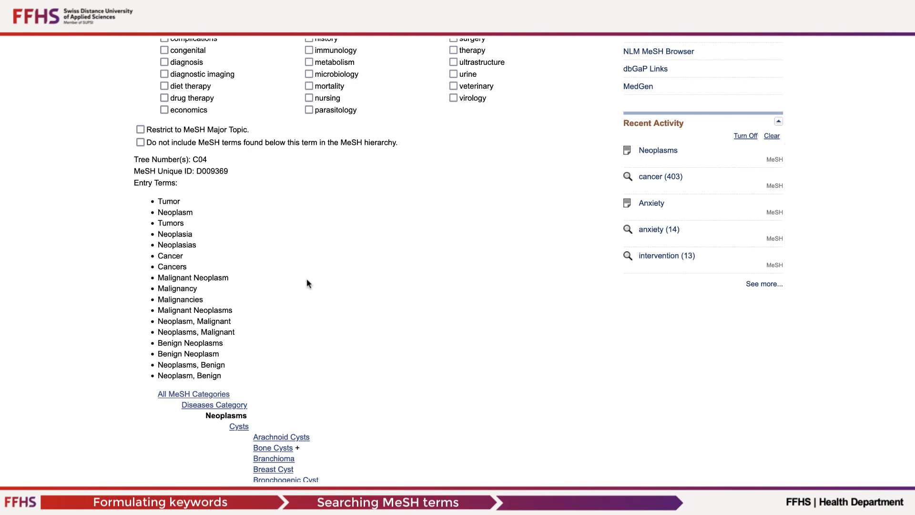
pyautogui.scroll(10, 307, 278)
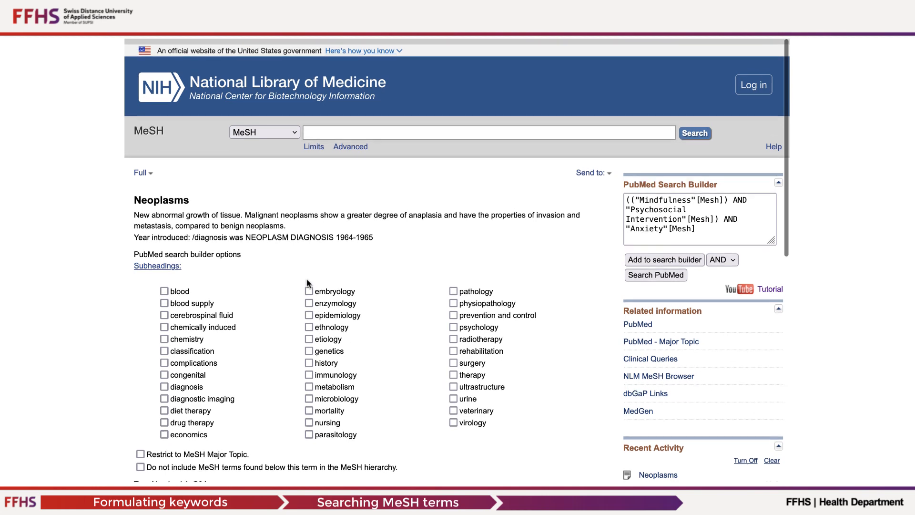
pyautogui.click(664, 253)
# - Try searching the MeSH database for "psychological wellbeing"
pyautogui.click(322, 125)
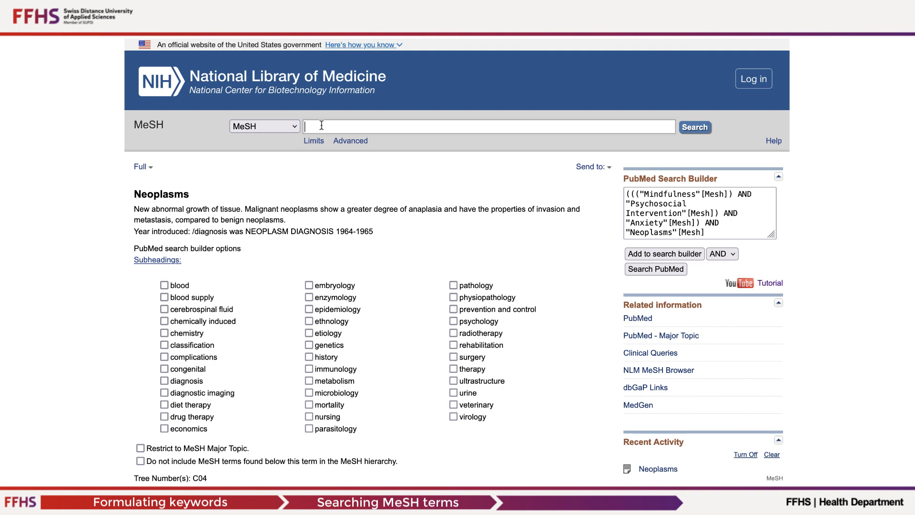
pyautogui.write('psychological well')
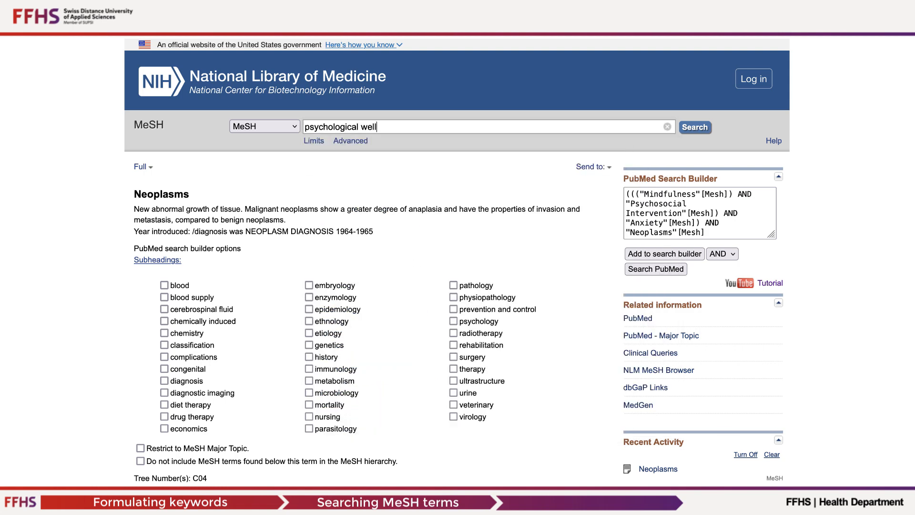
pyautogui.write('being')
pyautogui.press('Return')
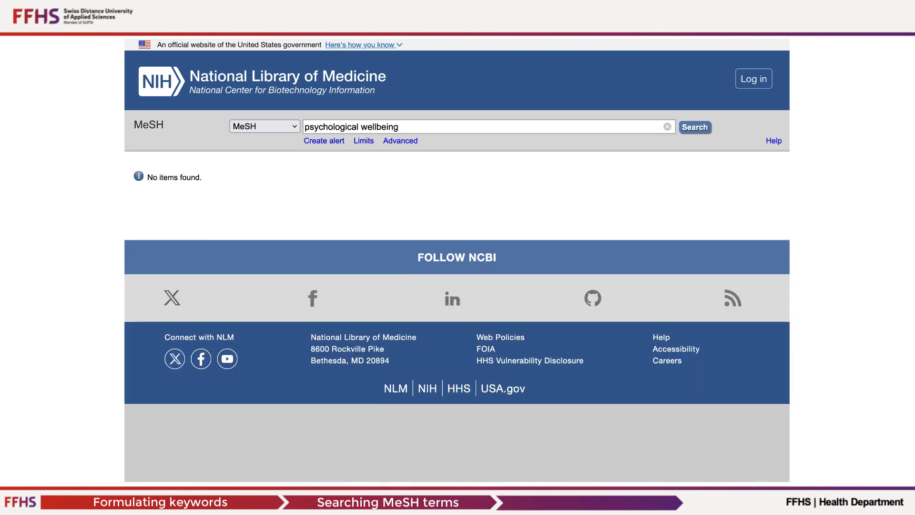
# - Remove "wellbeing" from the MeSH query and search again for "psychological" only
pyautogui.doubleClick(362, 128)
pyautogui.press('BackSpace')
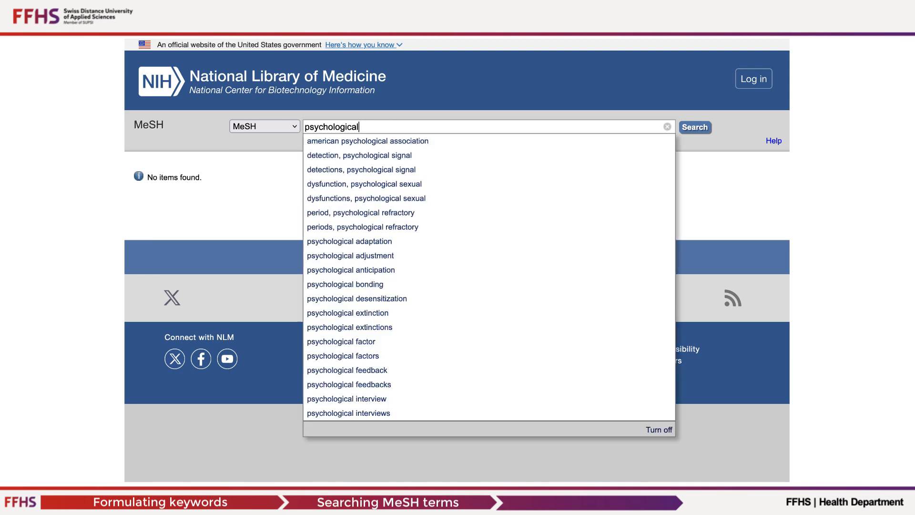
pyautogui.press('Return')
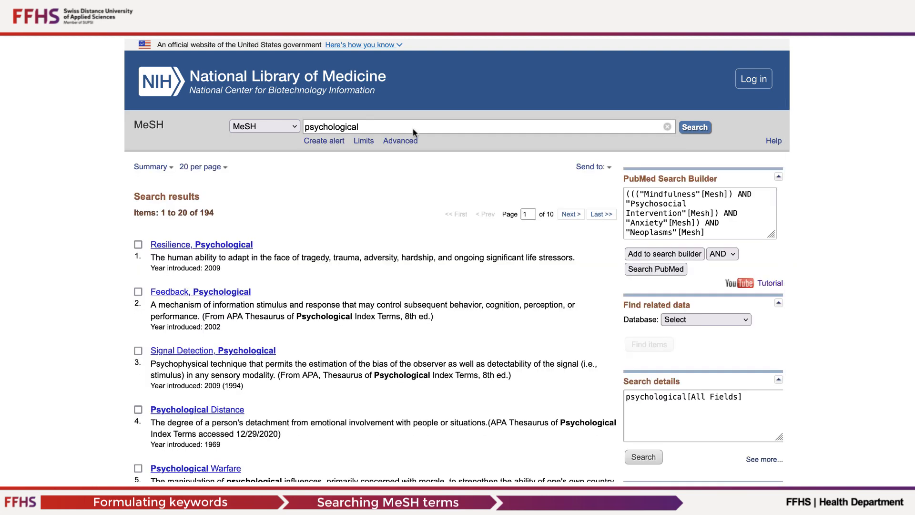
# - Open the Psychological Well-Being record from the results and add the term to the PubMed search builder with AND
pyautogui.scroll(-5, 346, 317)
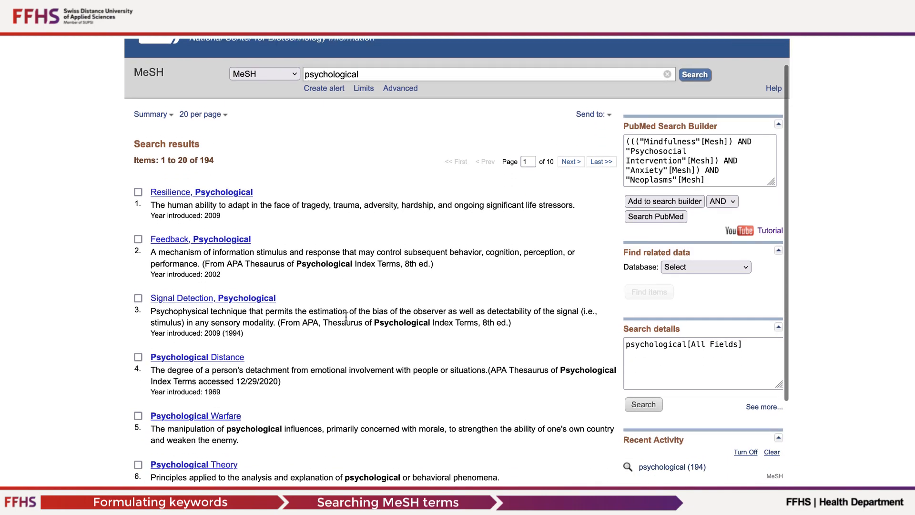
pyautogui.scroll(-3, 347, 320)
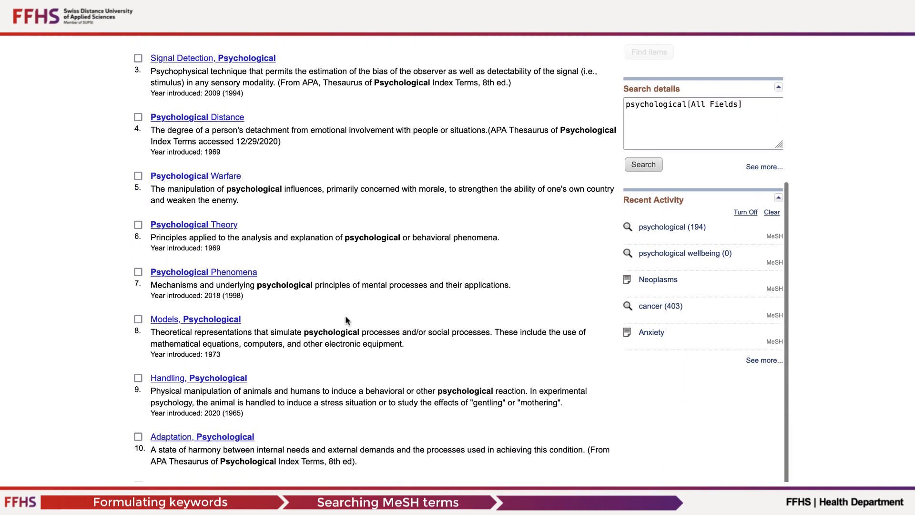
pyautogui.scroll(-1, 346, 318)
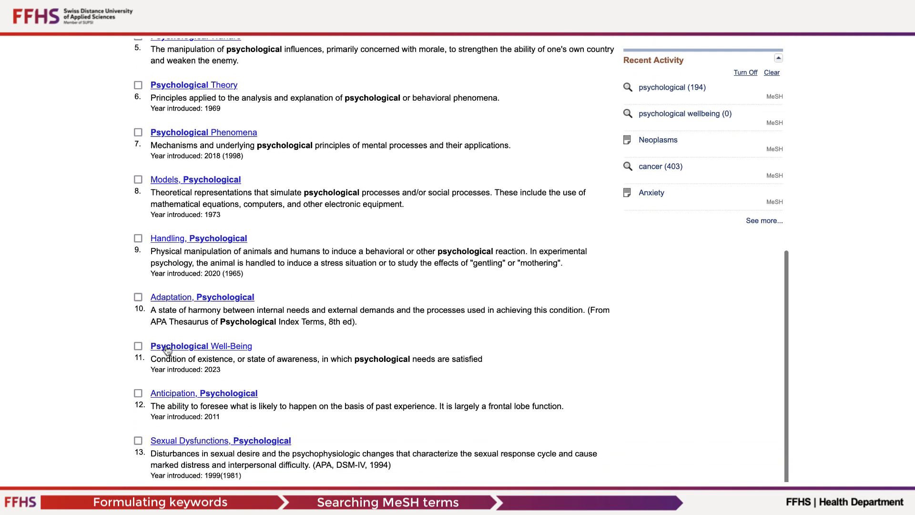
pyautogui.click(182, 346)
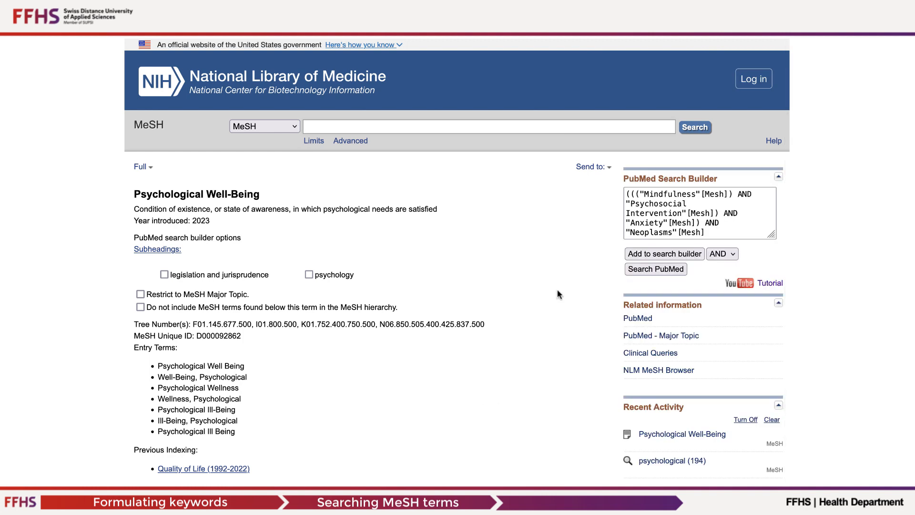
pyautogui.click(658, 257)
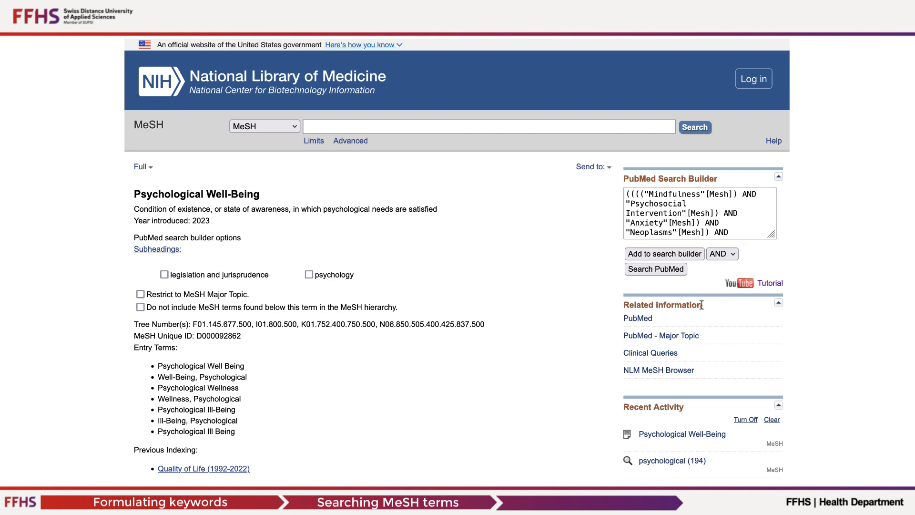
# - Run the combined MeSH query from the search builder in PubMed and review the search string back to its beginning
pyautogui.click(652, 273)
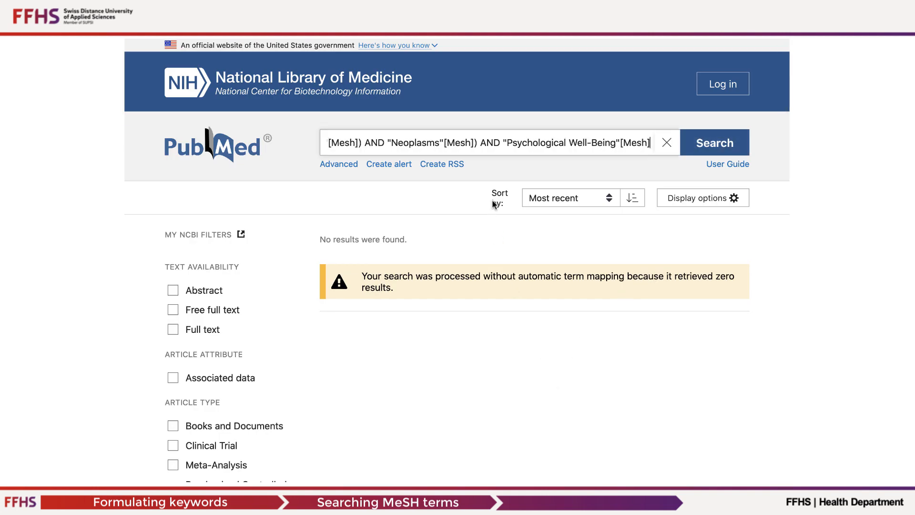
pyautogui.hscroll(-4, 484, 147)
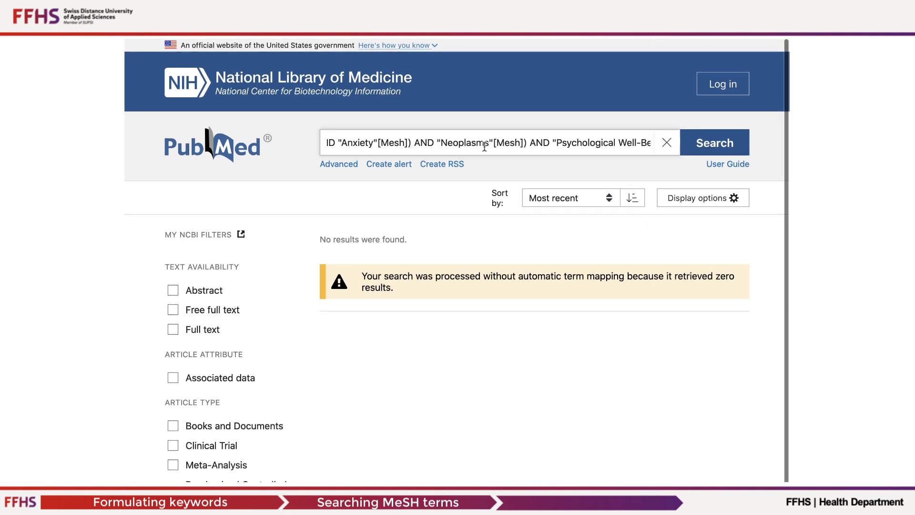
pyautogui.hscroll(-6, 484, 147)
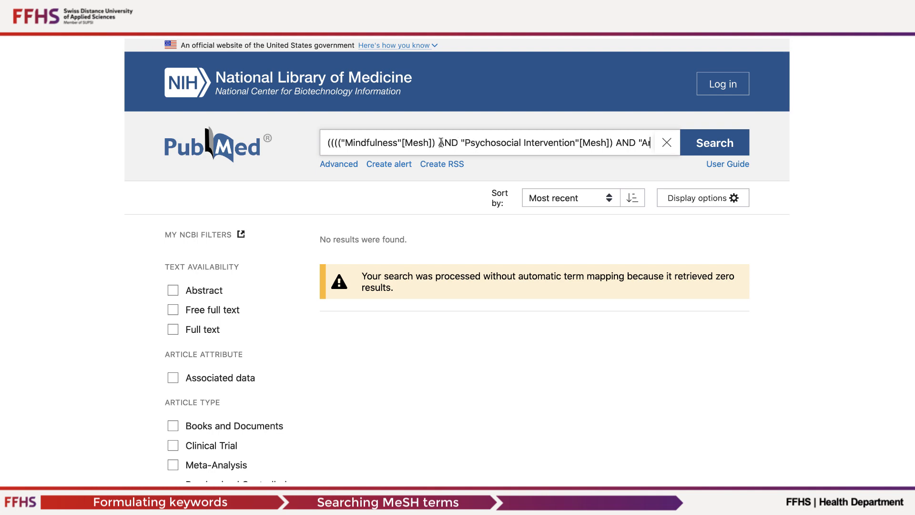
# - Remove AND "Psychosocial Intervention"[Mesh] and its surplus pair of parentheses from the PubMed query, and rerun the search
pyautogui.moveTo(438, 142); pyautogui.dragTo(609, 143)
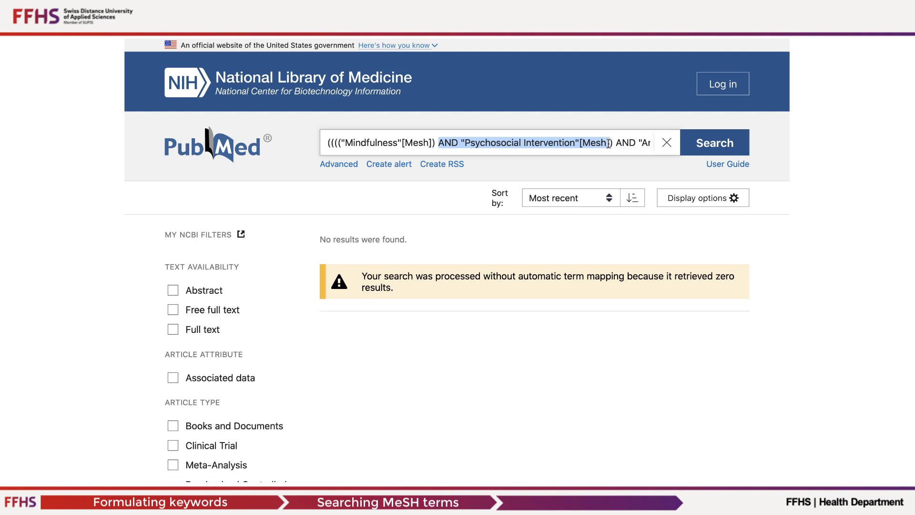
pyautogui.press('BackSpace')
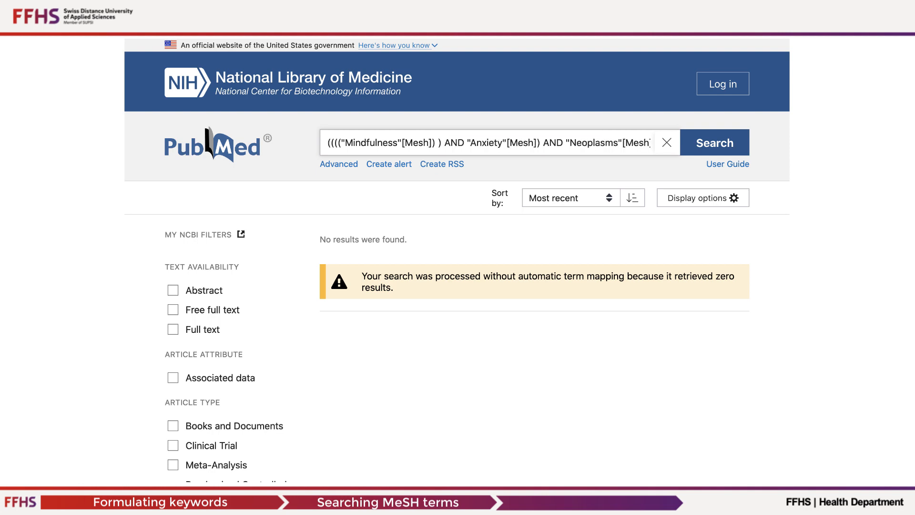
pyautogui.press('BackSpace')
pyautogui.press('BackSpace')
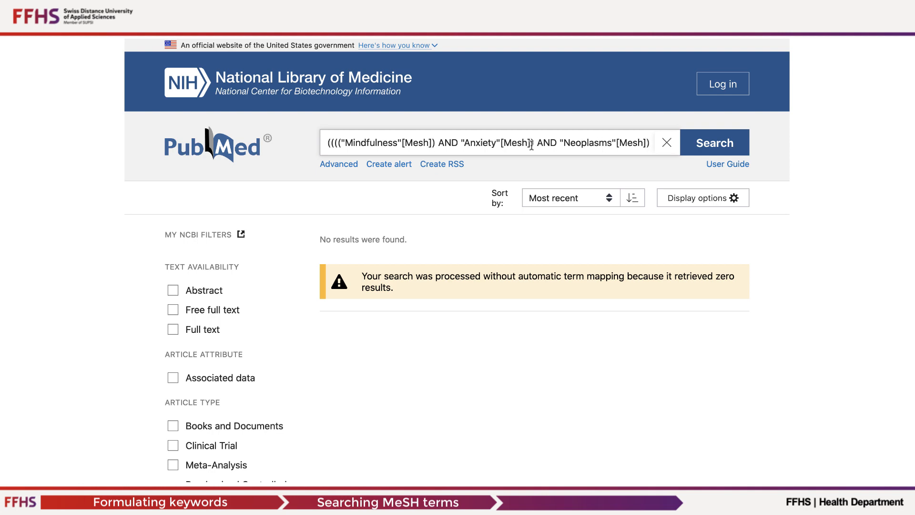
pyautogui.click(336, 143)
pyautogui.press('BackSpace')
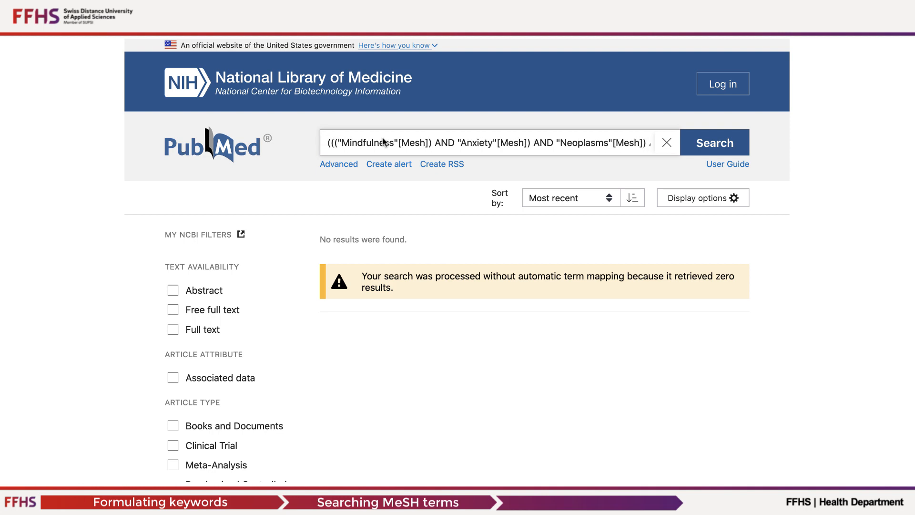
pyautogui.click(718, 143)
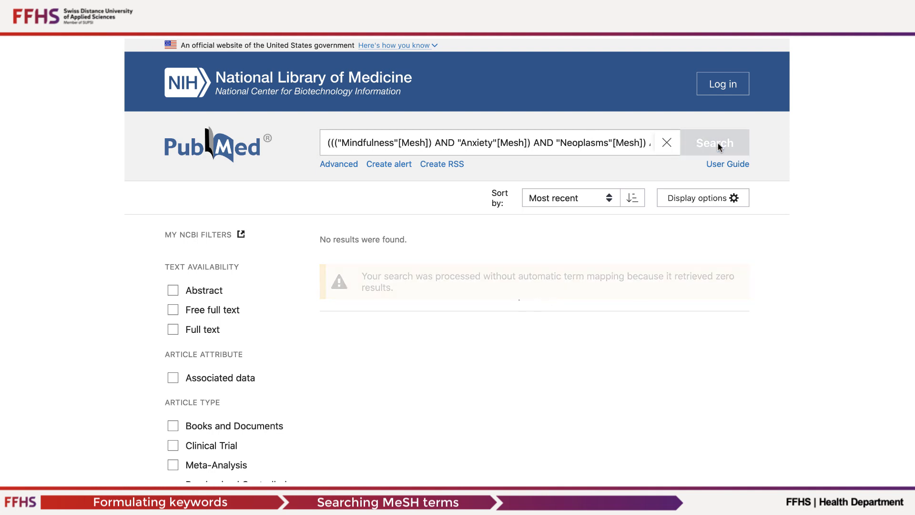